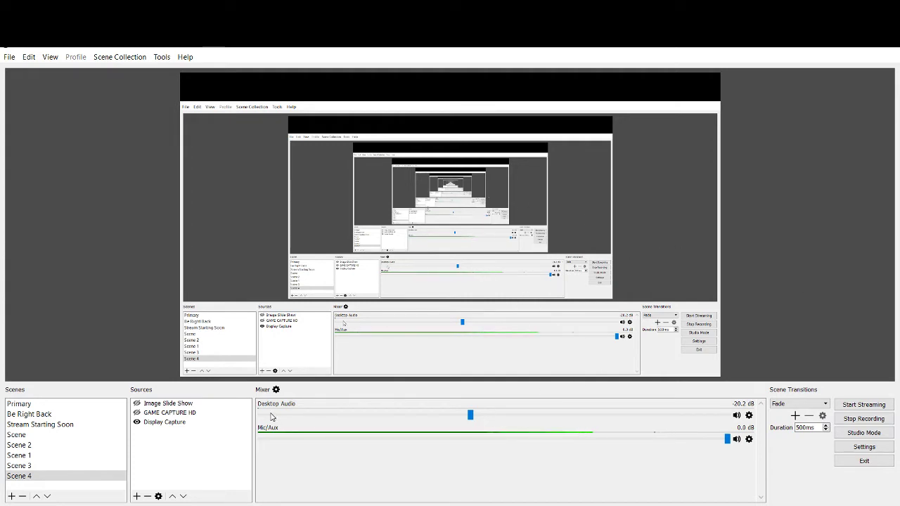
Step: Turn on the Image Slide Show source so the Game Capture HD photo fills Scene 4's preview
click(137, 404)
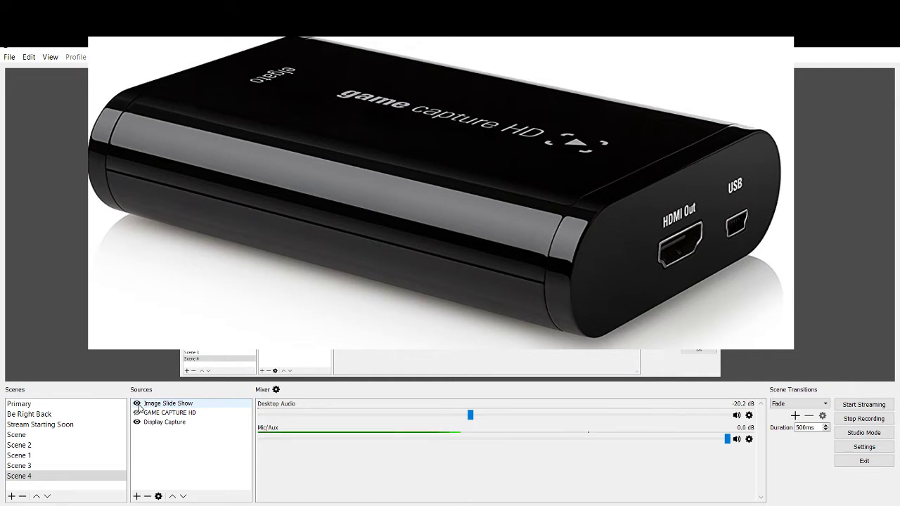
Step: Hide the Image Slide Show source in Scene 4's Sources list
click(137, 404)
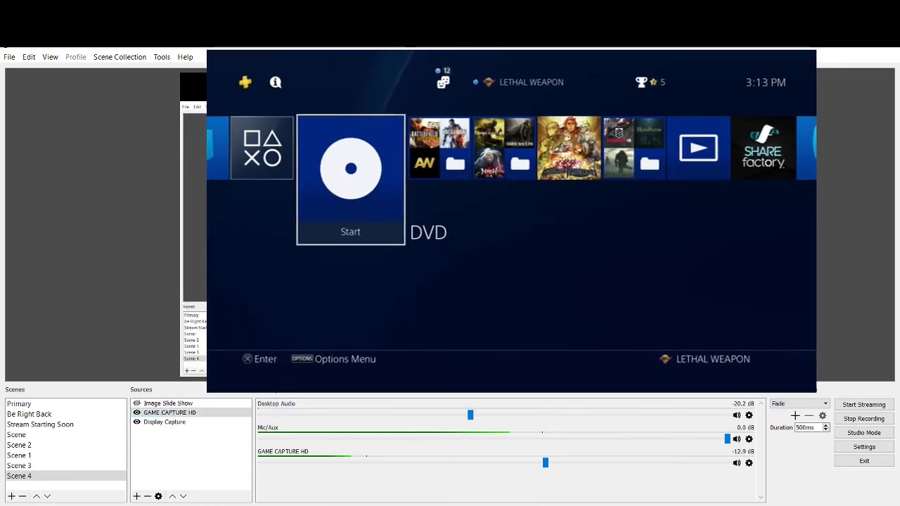
right_click(171, 415)
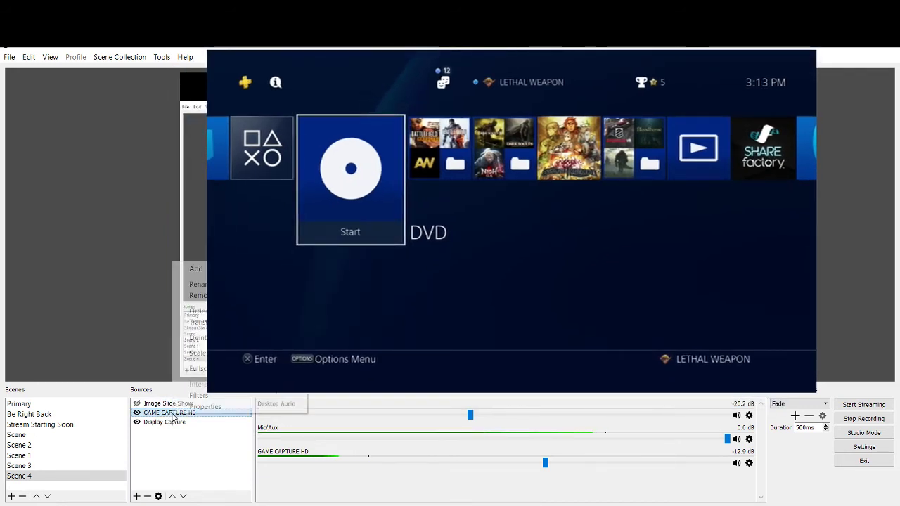
click(208, 407)
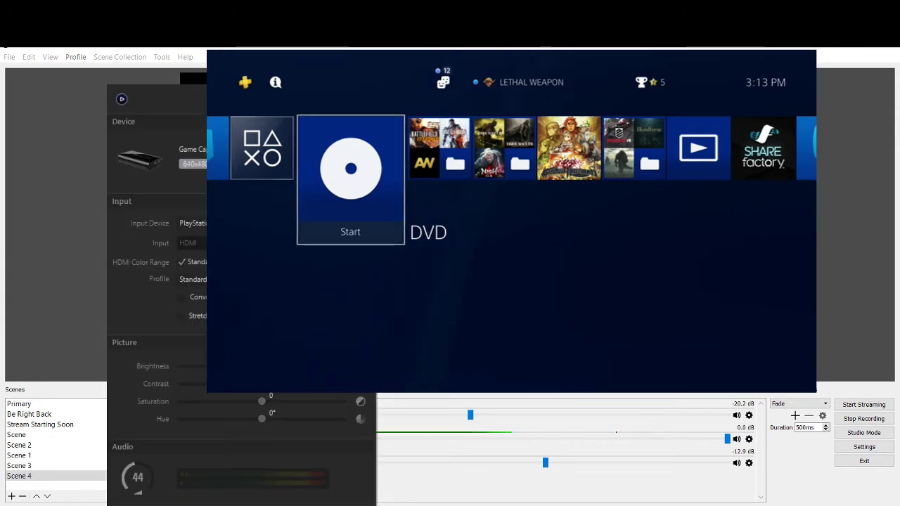
drag(209, 100, 177, 67)
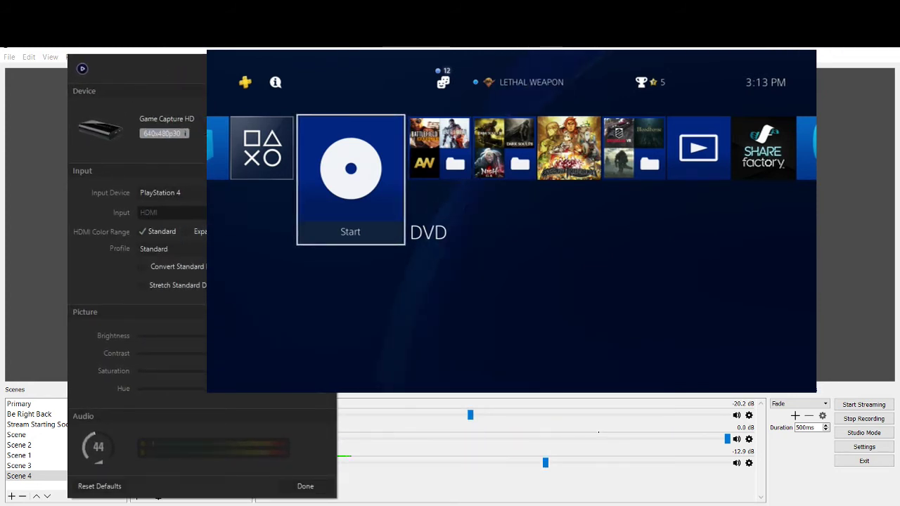
key(Return)
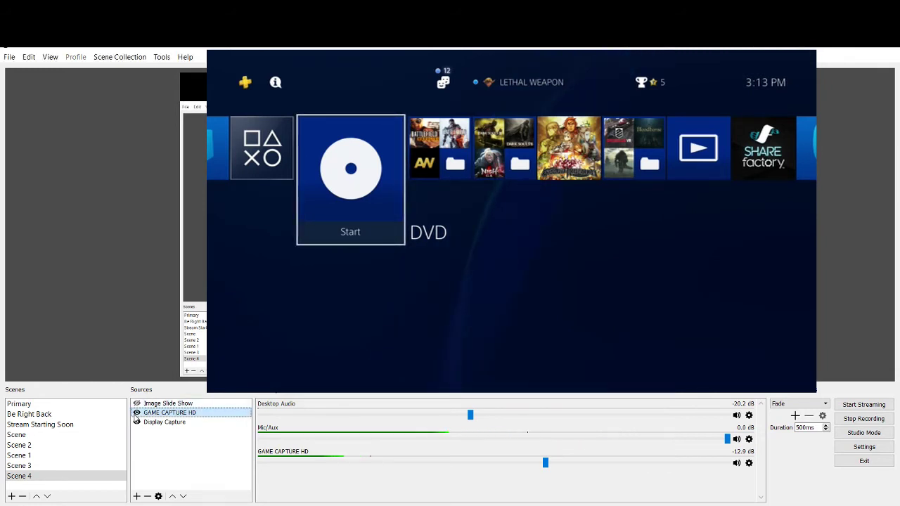
Step: Hide GAME CAPTURE HD, then open and cancel the Display Capture properties without changes
click(137, 413)
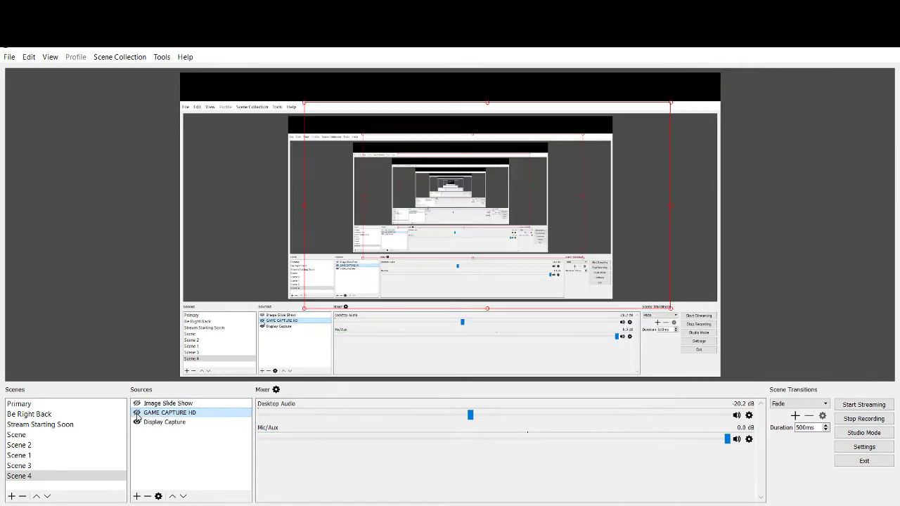
click(179, 424)
right_click(178, 427)
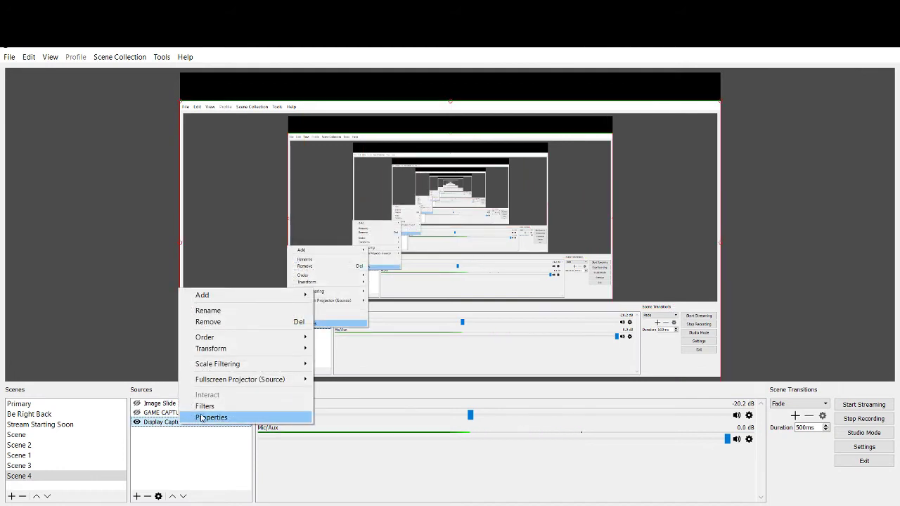
click(207, 416)
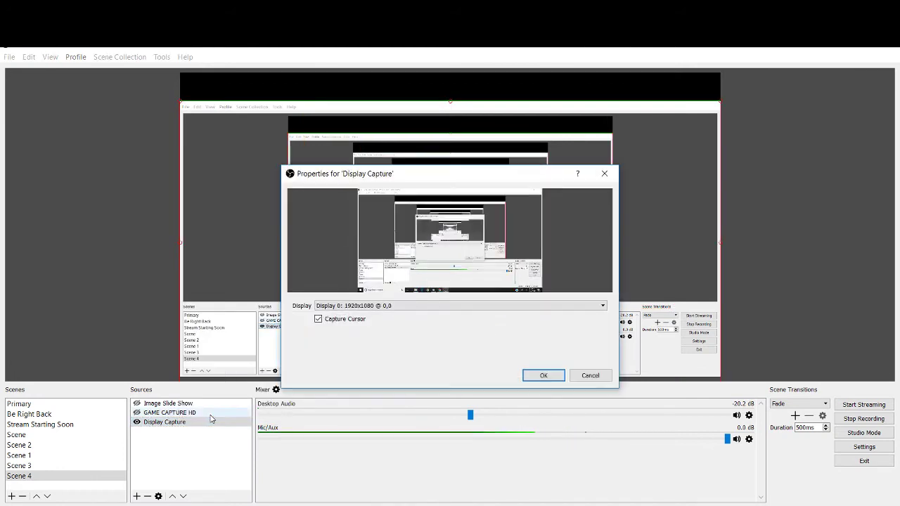
click(594, 374)
Step: Open GAME CAPTURE HD's Elgato video configuration, with its properties moved to the upper right
right_click(189, 413)
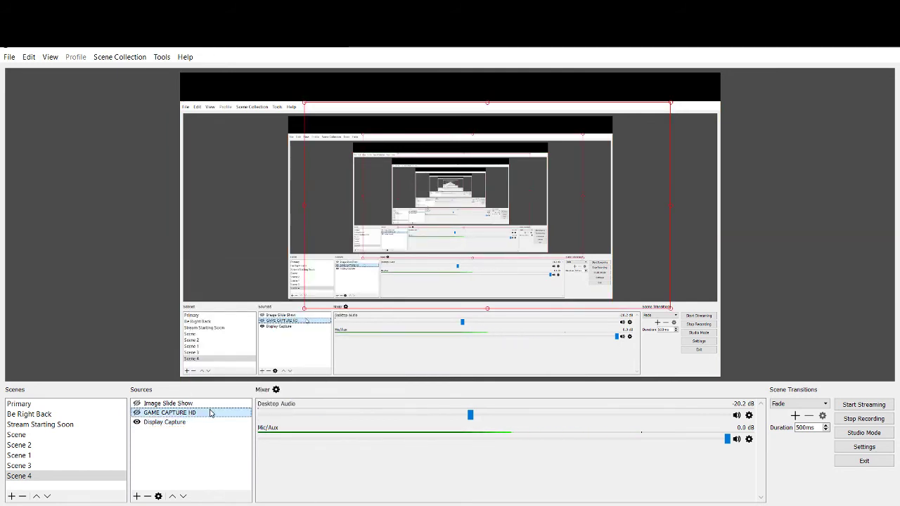
double_click(210, 413)
click(383, 329)
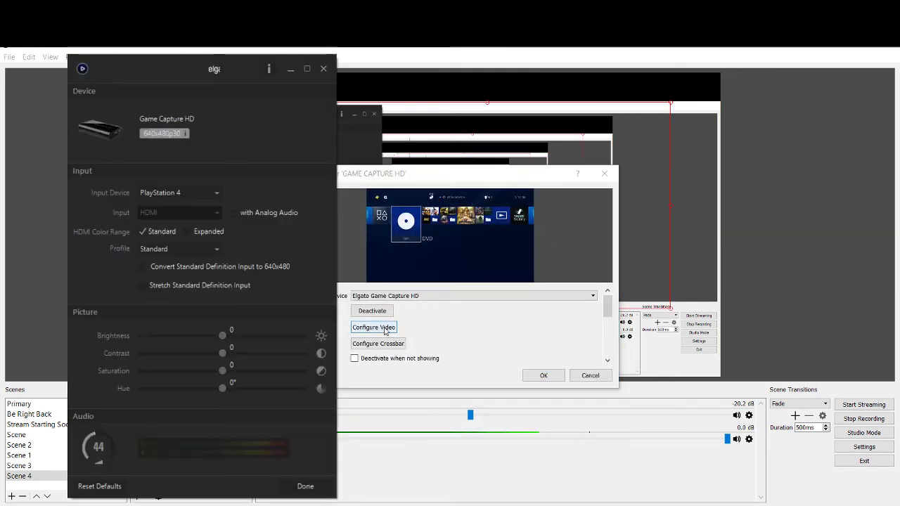
click(460, 175)
drag(460, 175, 757, 123)
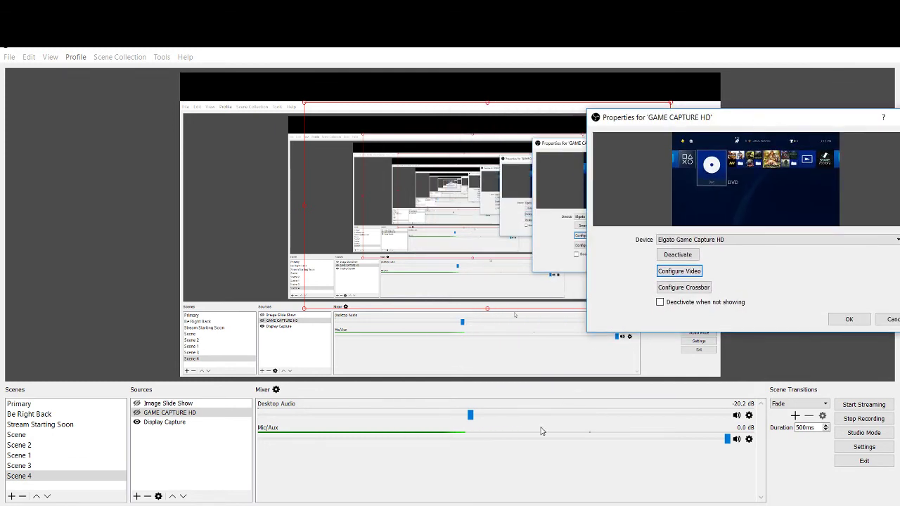
click(460, 485)
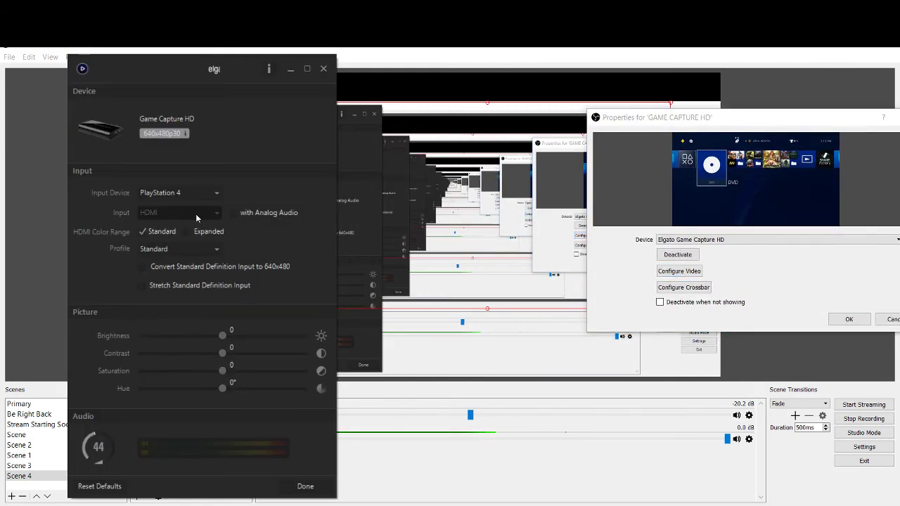
Step: Switch the Elgato input device from PlayStation 4 to PlayStation 3 and save with Done
drag(138, 62, 354, 87)
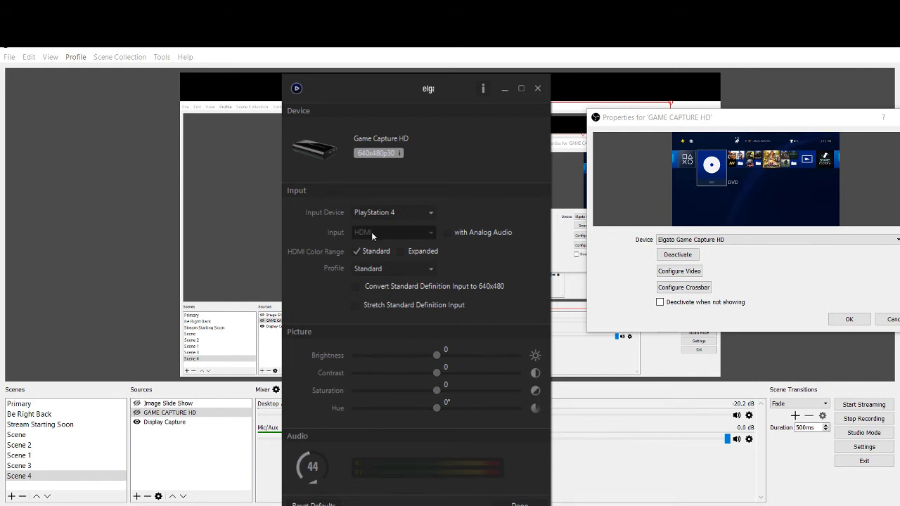
click(429, 214)
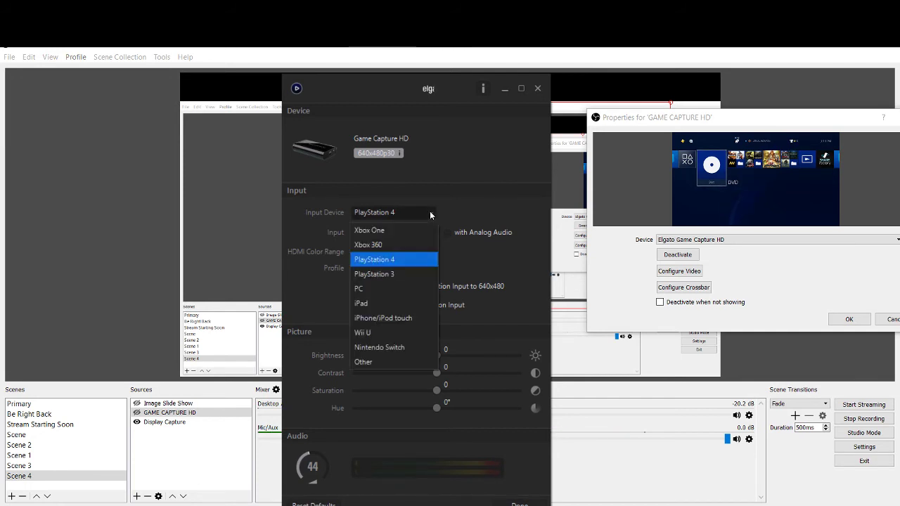
click(405, 278)
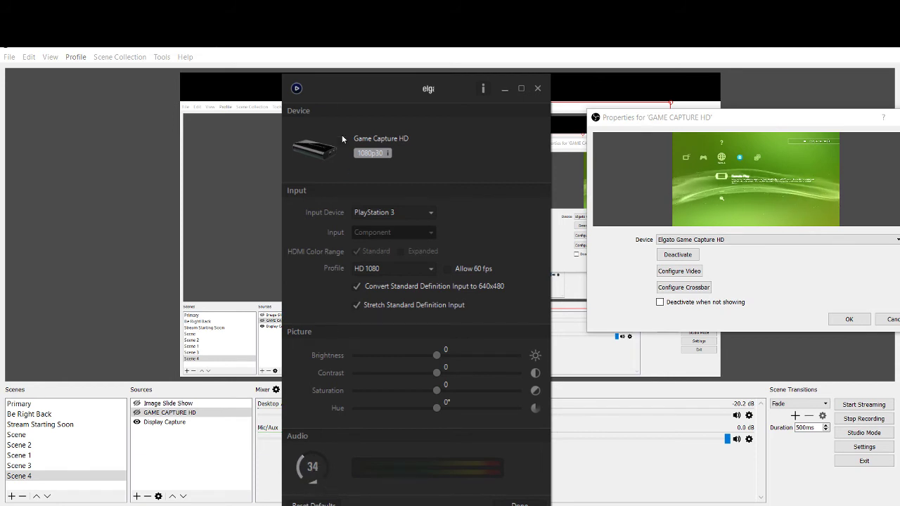
drag(339, 89, 338, 52)
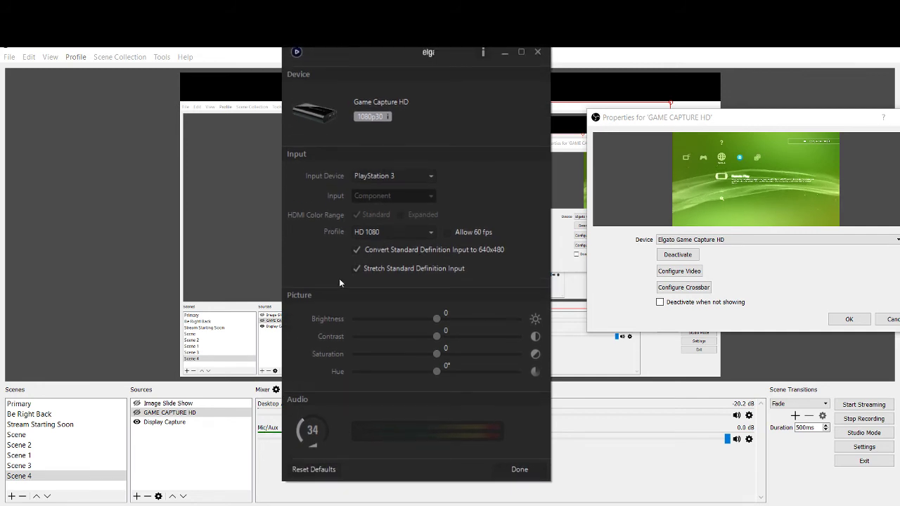
click(520, 469)
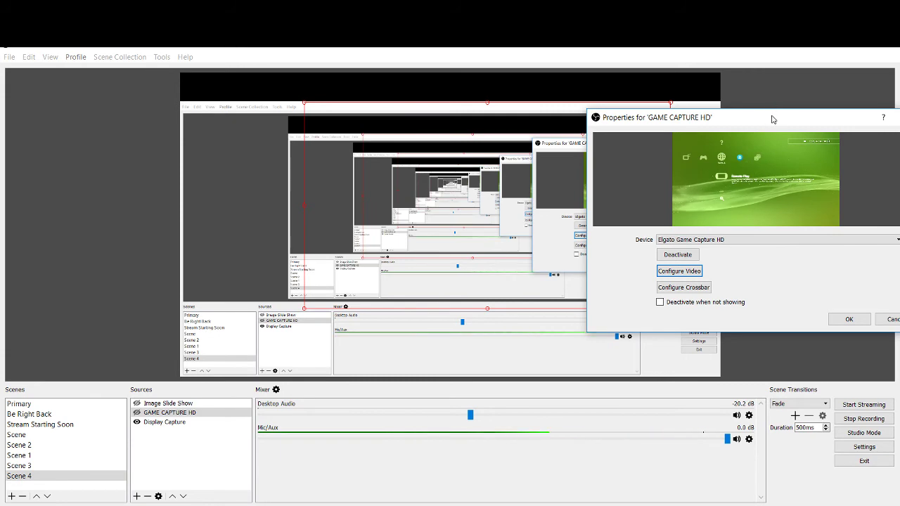
Step: Centre the GAME CAPTURE HD properties dialog and confirm it with OK
drag(769, 123, 415, 149)
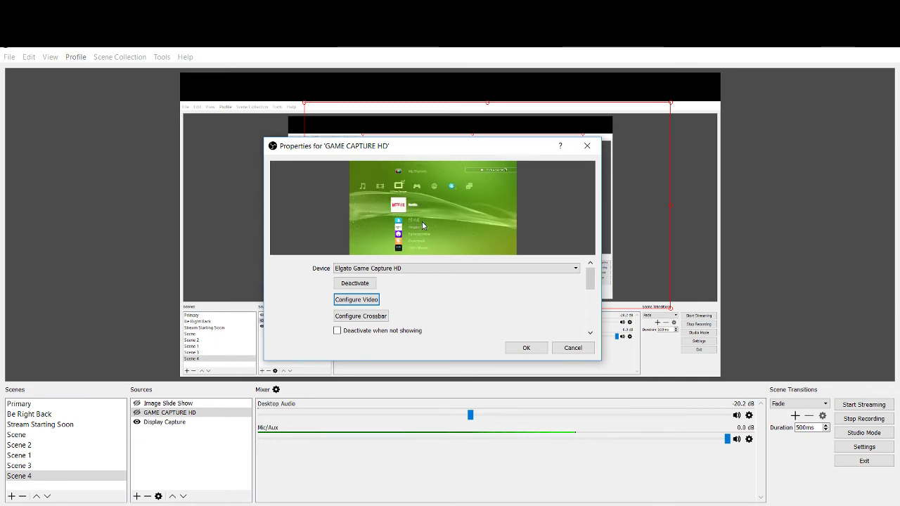
click(521, 347)
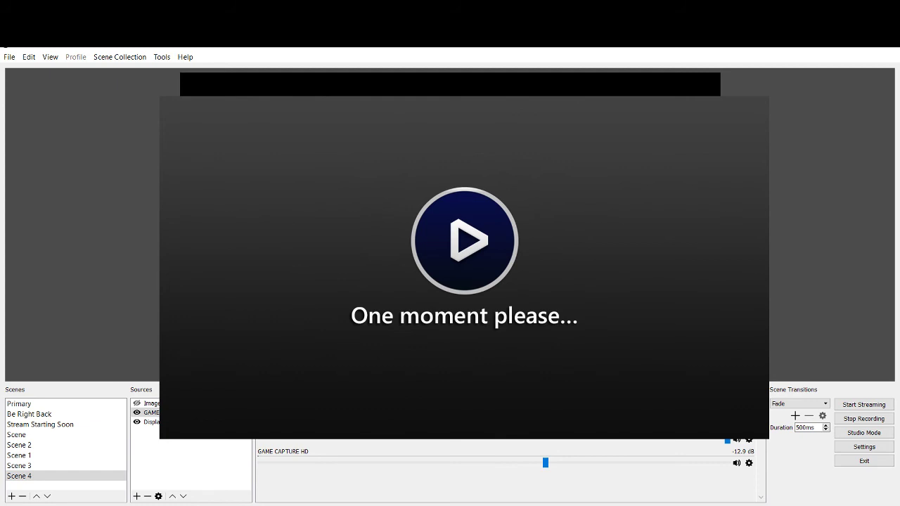
Step: Select Display Capture, Image Slide Show, then GAME CAPTURE HD, and open its context menu
click(148, 422)
click(149, 403)
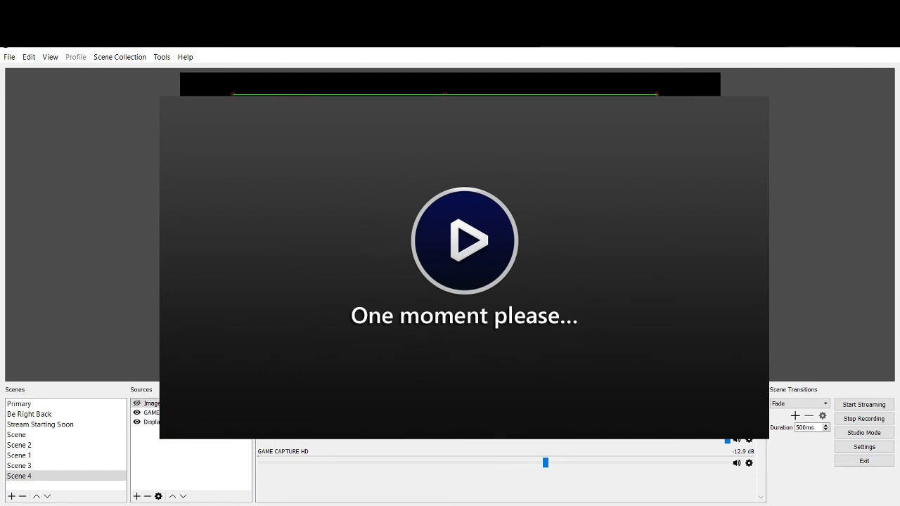
click(168, 412)
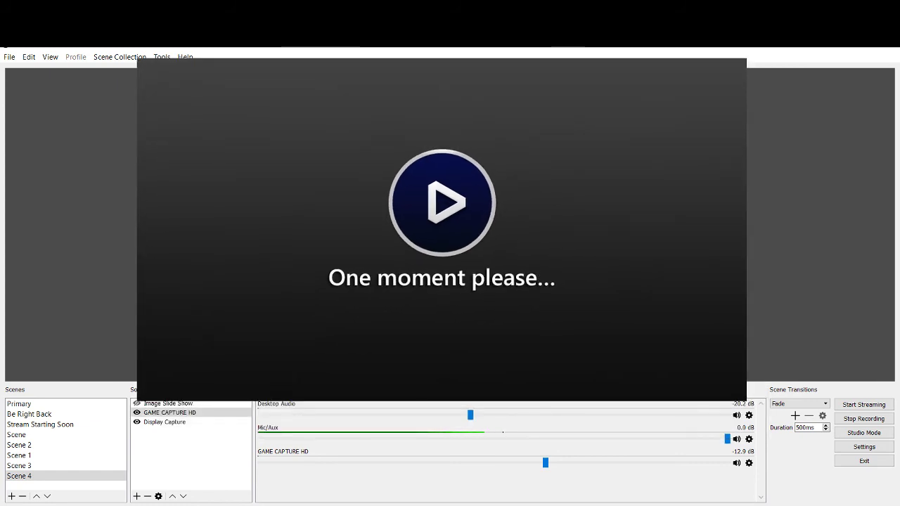
right_click(381, 211)
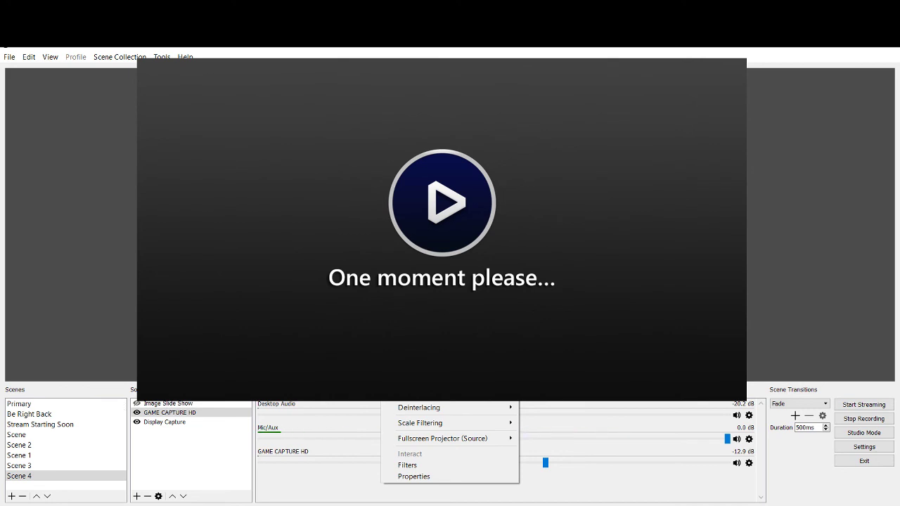
click(192, 414)
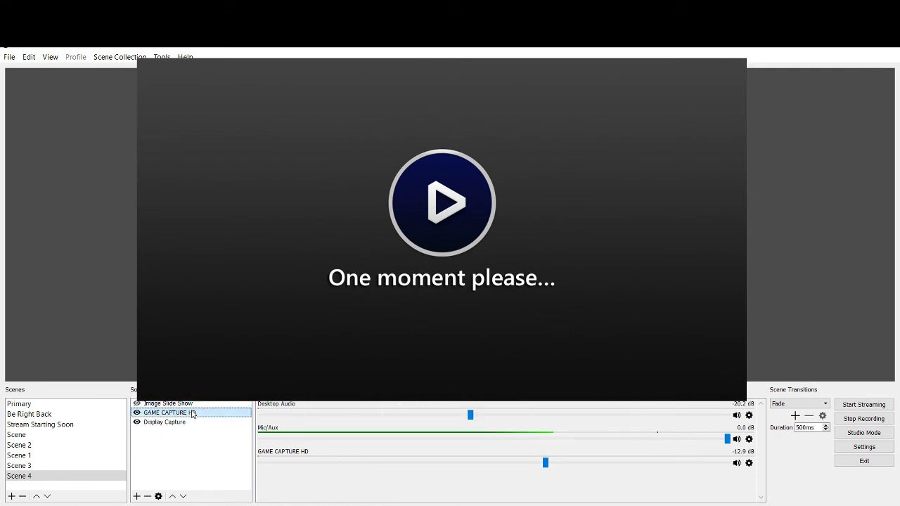
right_click(191, 414)
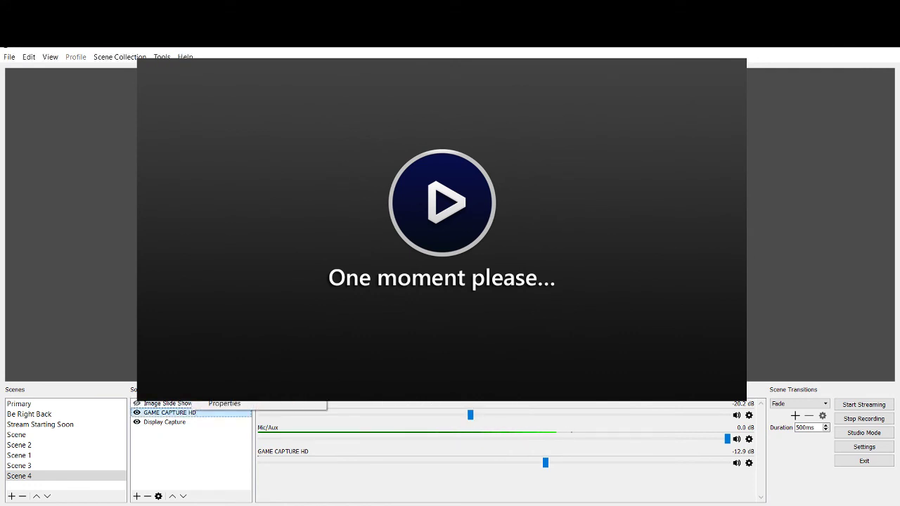
click(224, 404)
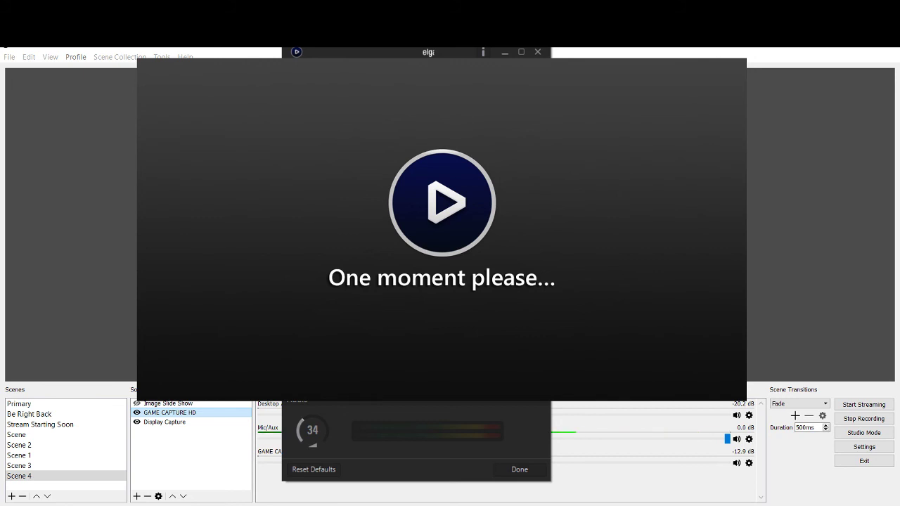
drag(332, 50, 332, 80)
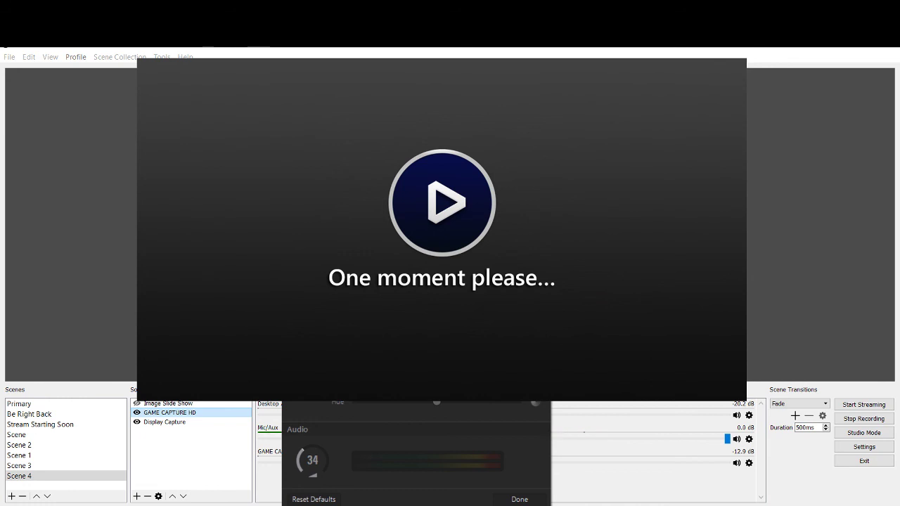
click(518, 500)
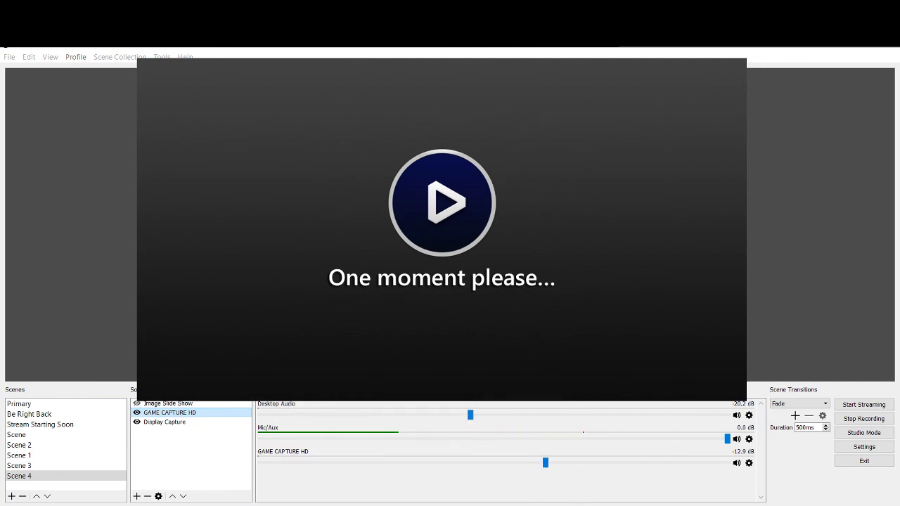